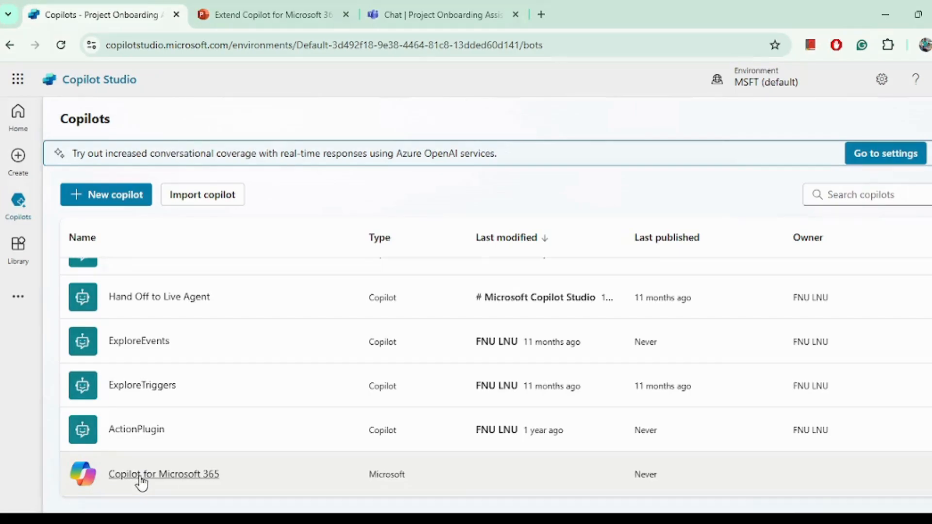
Step: Open Copilot for Microsoft 365 from the copilots list and start adding a new agent
{"action": "left_click", "coordinate": [140, 475]}
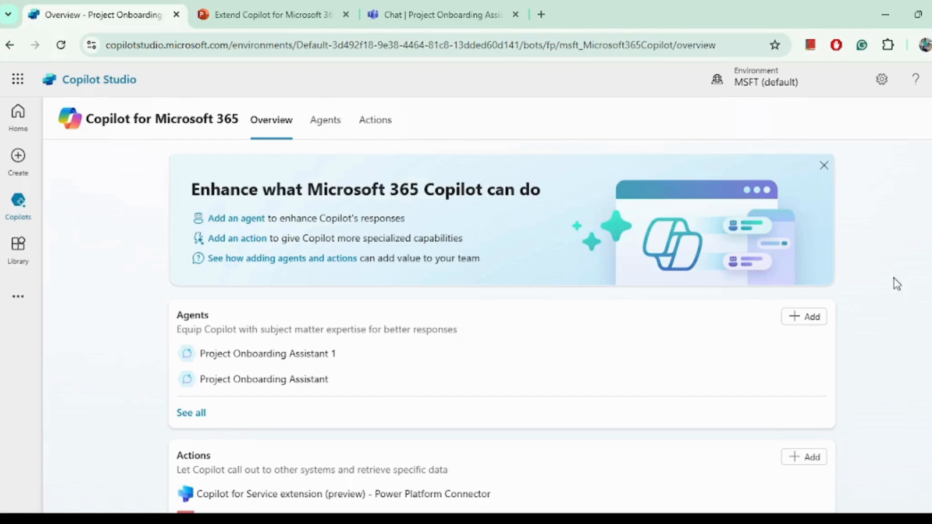
{"action": "scroll", "coordinate": [501, 325], "scroll_direction": "down", "scroll_amount": 1}
{"action": "scroll", "coordinate": [501, 325], "scroll_direction": "up", "scroll_amount": 1}
{"action": "left_click", "coordinate": [806, 318]}
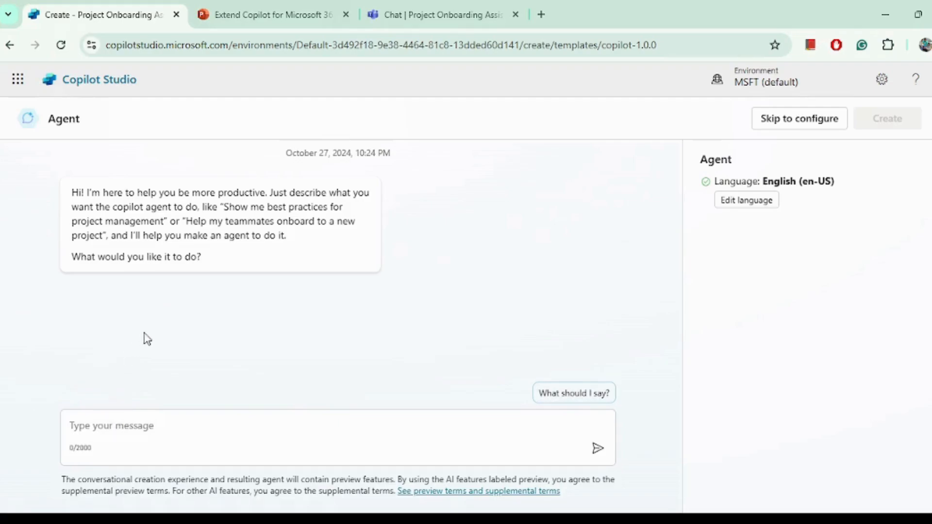
Step: Describe the agent's purpose in the creation chat as "Help my teammates onboard to a new project", copied from the greeting's example, and send it
{"action": "left_click_drag", "start_coordinate": [187, 221], "coordinate": [105, 237]}
{"action": "key", "text": "ctrl+c"}
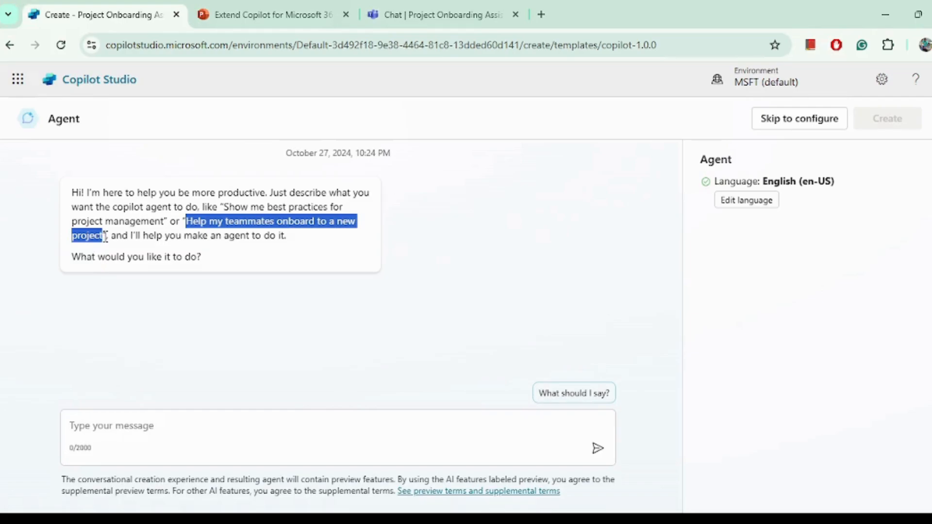
{"action": "left_click", "coordinate": [103, 423]}
{"action": "key", "text": "ctrl+v"}
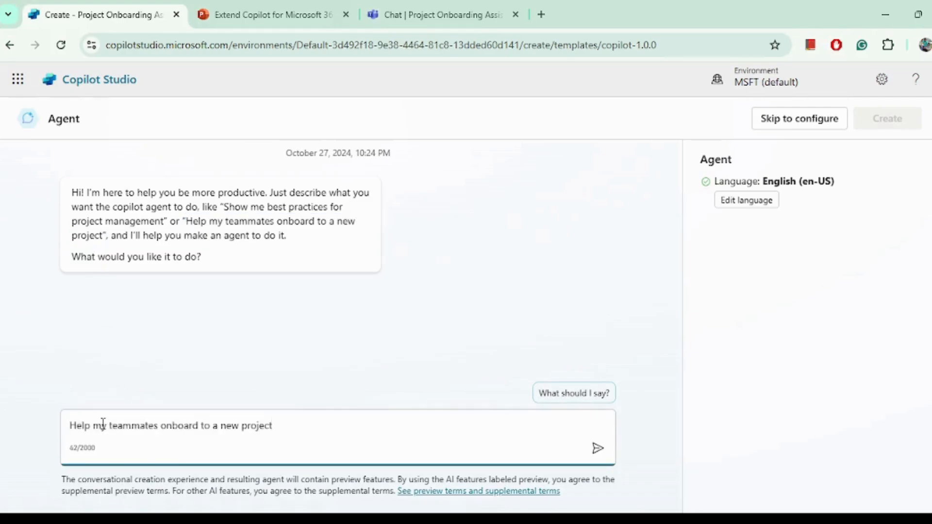
{"action": "key", "text": "Return"}
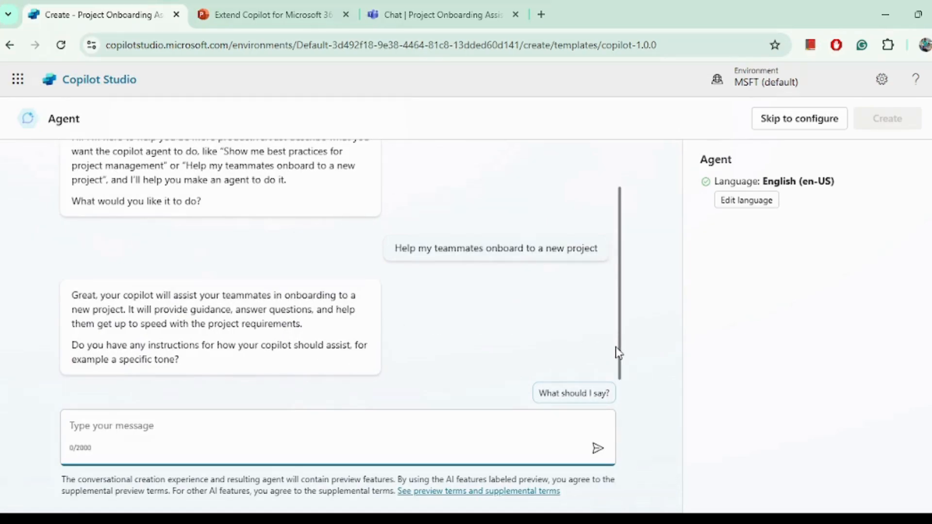
Step: Answer "no" to the question about assistance instructions or a specific tone
{"action": "left_click_drag", "start_coordinate": [618, 353], "coordinate": [618, 374]}
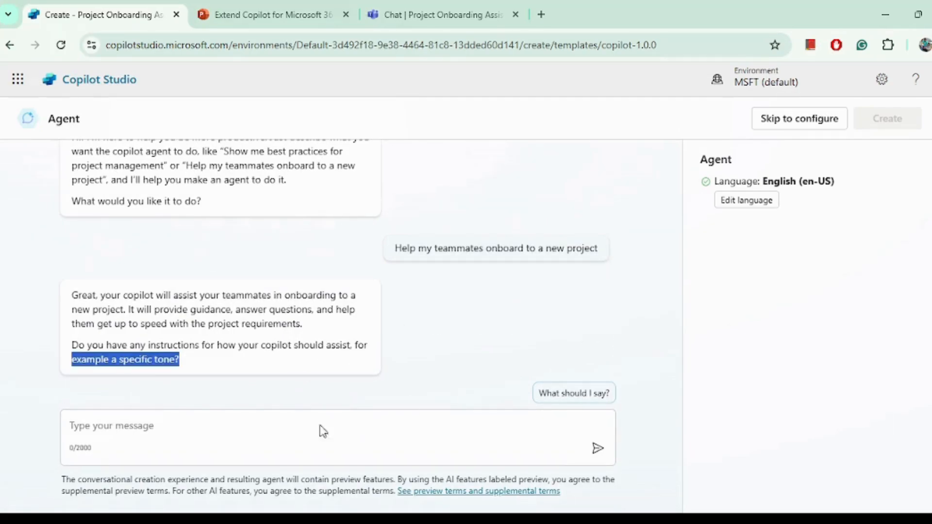
{"action": "left_click", "coordinate": [262, 429]}
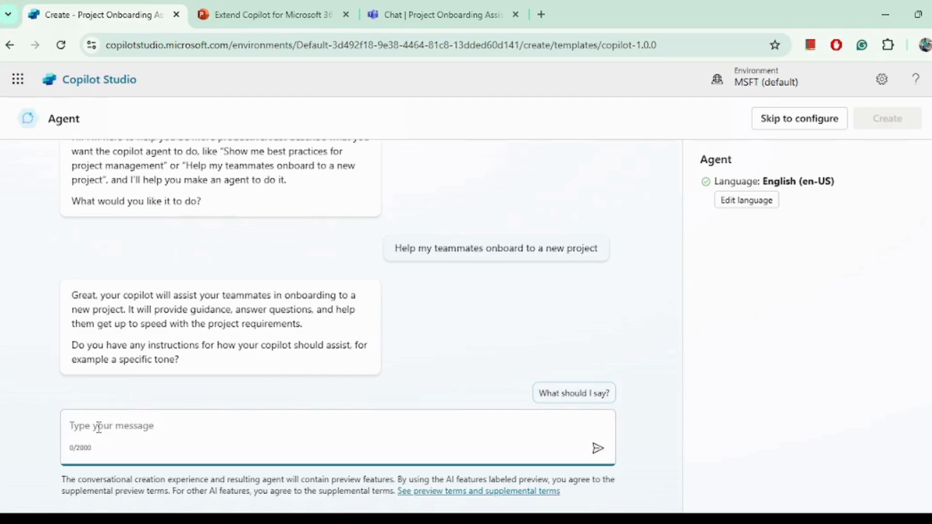
{"action": "type", "text": "no"}
{"action": "key", "text": "Return"}
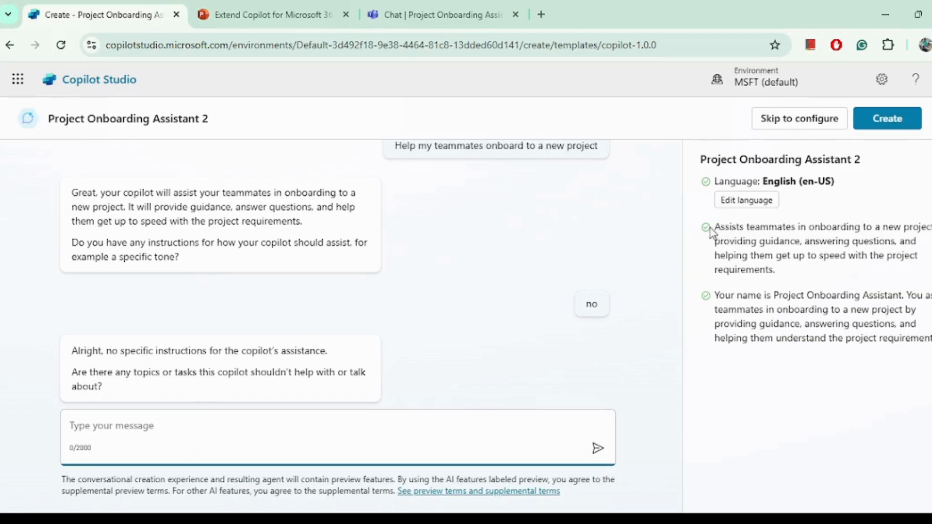
Step: Review the generated description and instructions, and create the agent Project Onboarding Assistant 2
{"action": "left_click_drag", "start_coordinate": [716, 223], "coordinate": [841, 352]}
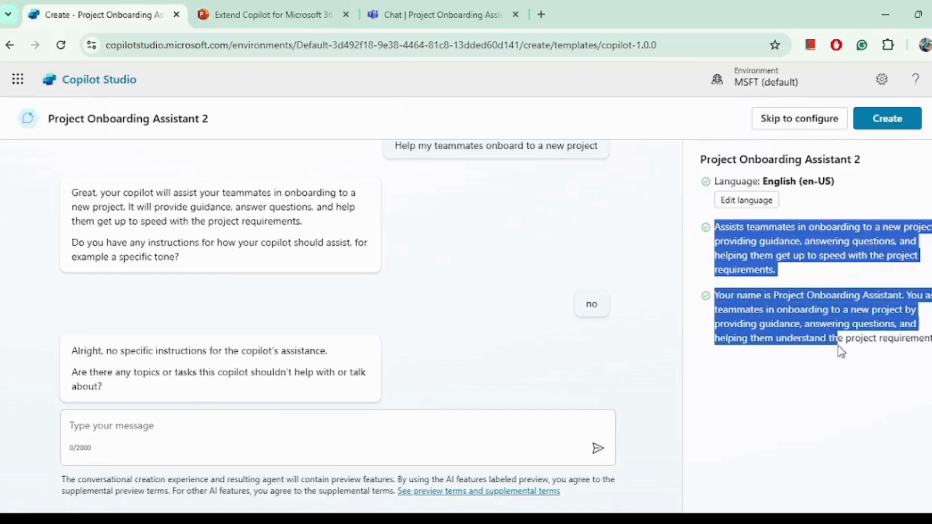
{"action": "left_click", "coordinate": [811, 361]}
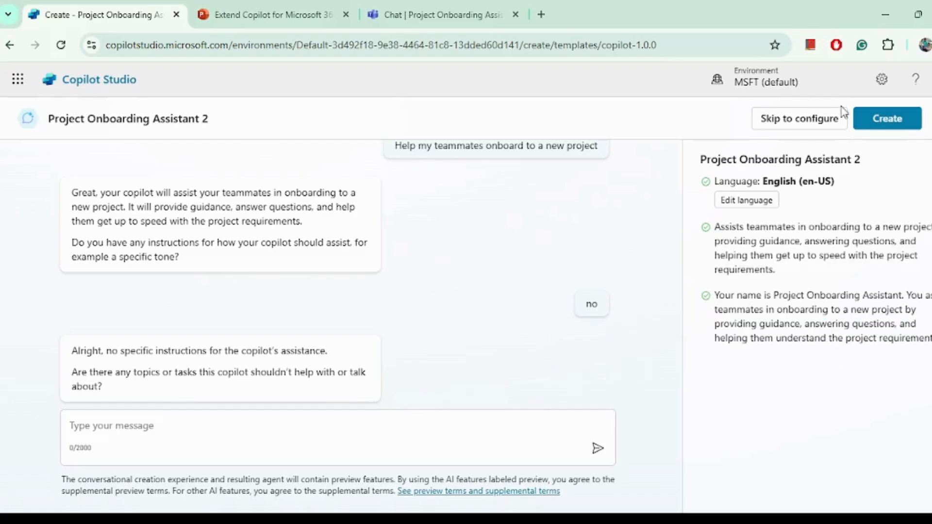
{"action": "left_click", "coordinate": [883, 125]}
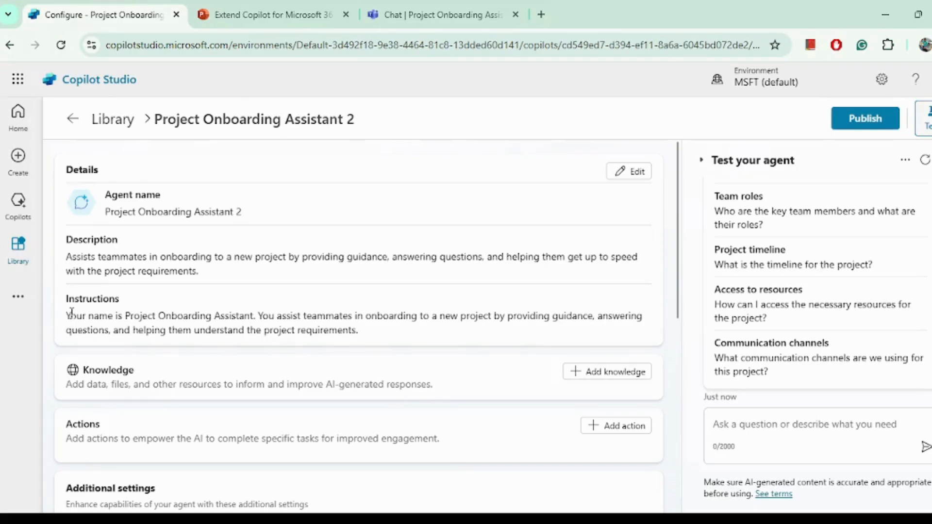
Step: Examine the new agent's instructions, additional settings and starter prompts
{"action": "left_click_drag", "start_coordinate": [67, 313], "coordinate": [409, 334]}
{"action": "left_click", "coordinate": [407, 335]}
{"action": "left_click_drag", "start_coordinate": [669, 304], "coordinate": [659, 451]}
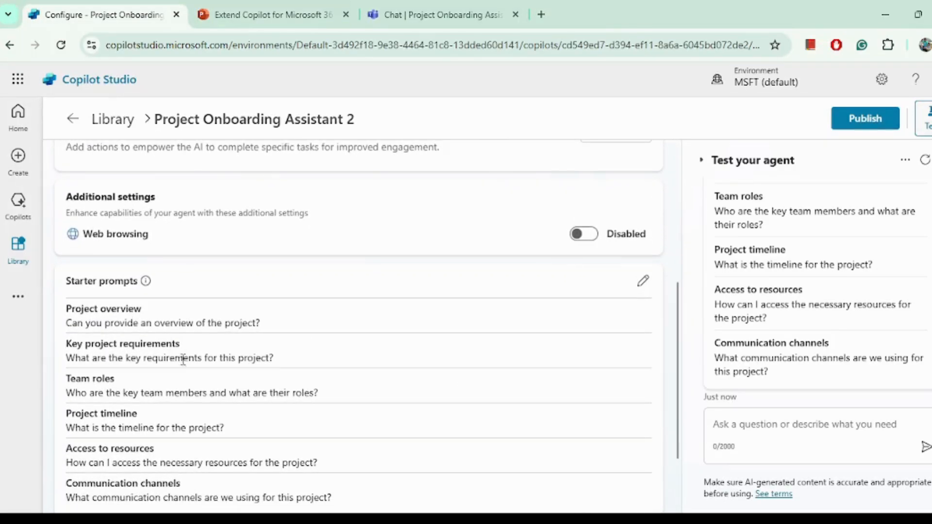
{"action": "mouse_move", "coordinate": [679, 406]}
{"action": "left_mouse_down"}
{"action": "mouse_move", "coordinate": [680, 427]}
{"action": "mouse_move", "coordinate": [673, 406]}
{"action": "left_mouse_up"}
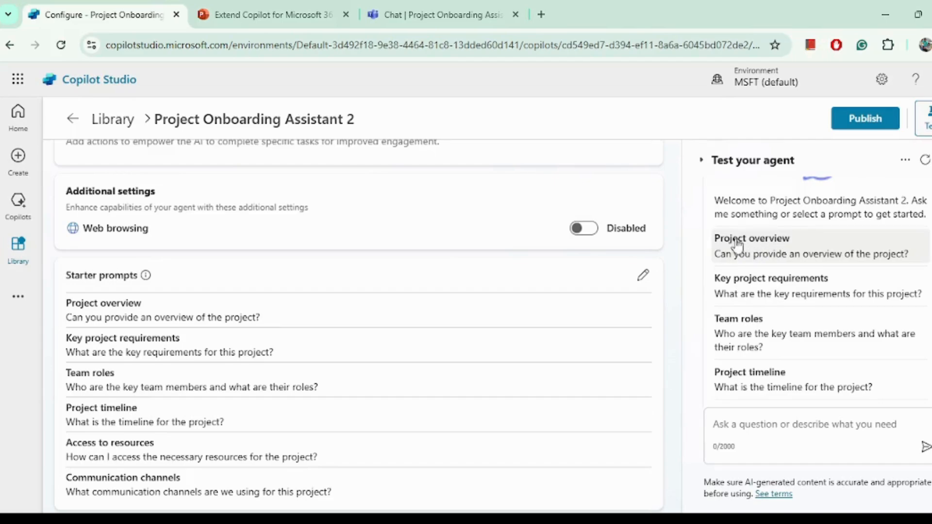
Step: Test the agent with the Project overview starter prompt and read its reply
{"action": "left_click", "coordinate": [761, 253]}
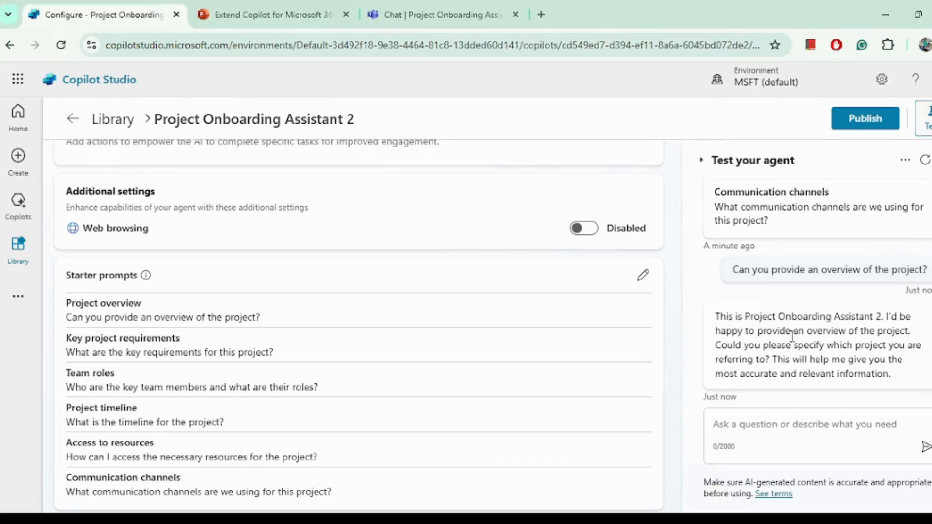
{"action": "left_click_drag", "start_coordinate": [714, 317], "coordinate": [907, 378]}
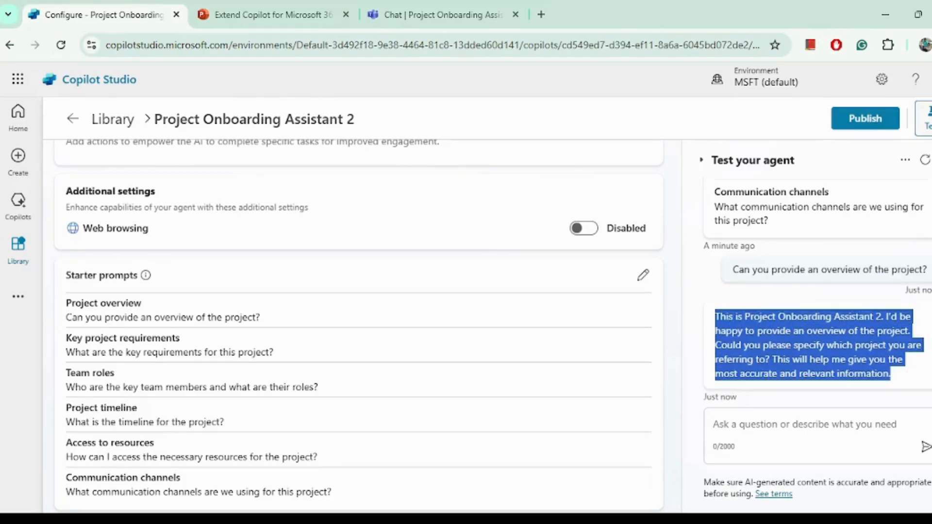
{"action": "scroll", "coordinate": [863, 297], "scroll_direction": "up", "scroll_amount": 5}
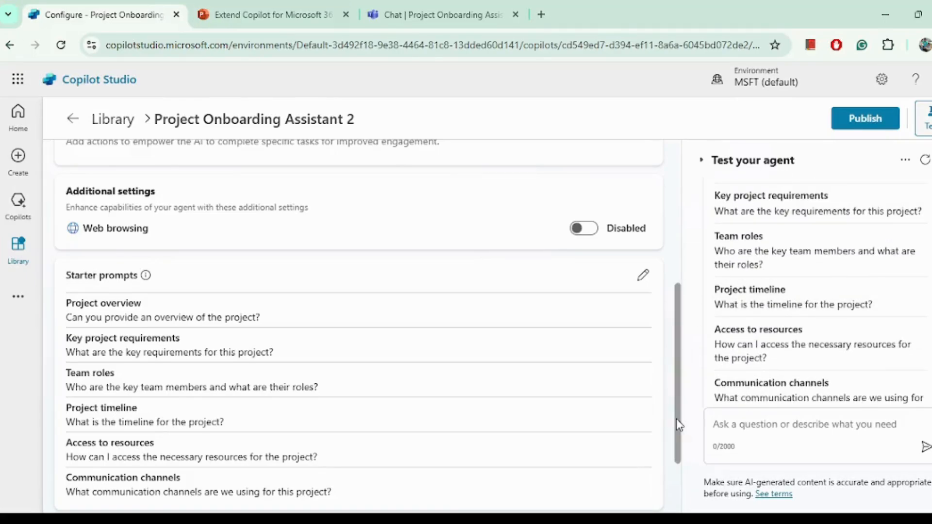
Step: Browse the knowledge sources available for the agent, including the enterprise data connections, and close the list without adding one
{"action": "left_click_drag", "start_coordinate": [678, 430], "coordinate": [667, 311]}
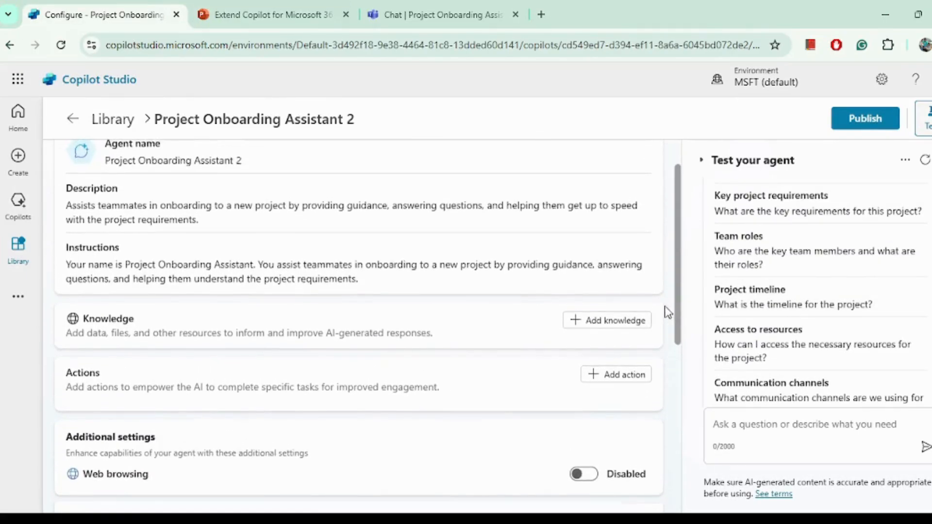
{"action": "left_click", "coordinate": [594, 322]}
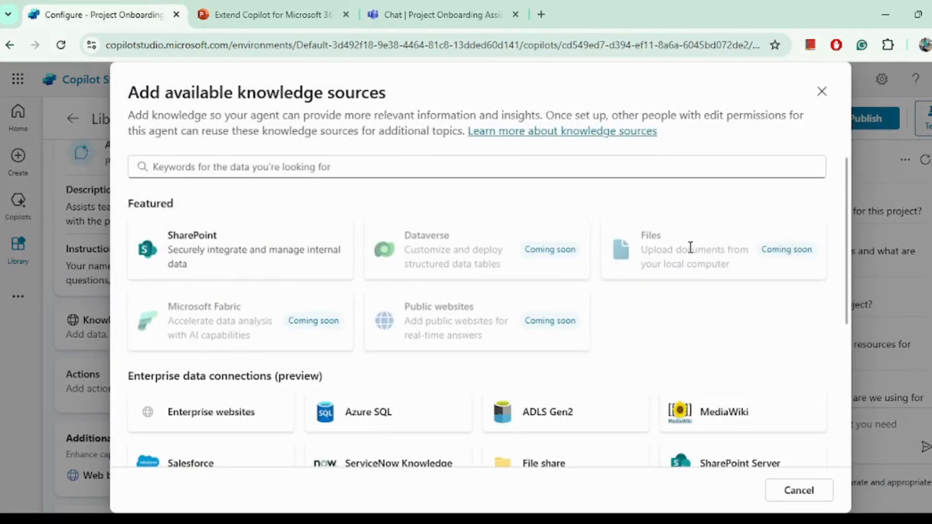
{"action": "left_click_drag", "start_coordinate": [846, 284], "coordinate": [848, 367]}
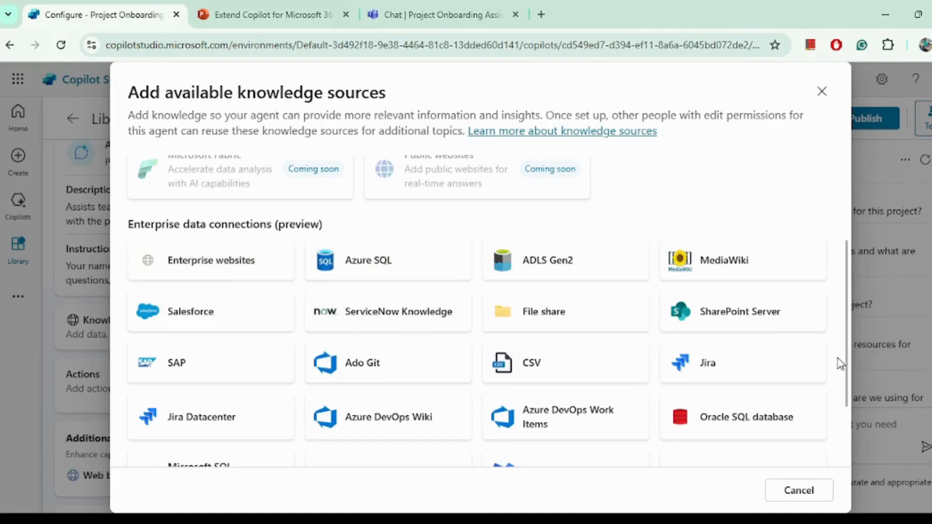
{"action": "left_click_drag", "start_coordinate": [849, 379], "coordinate": [846, 438]}
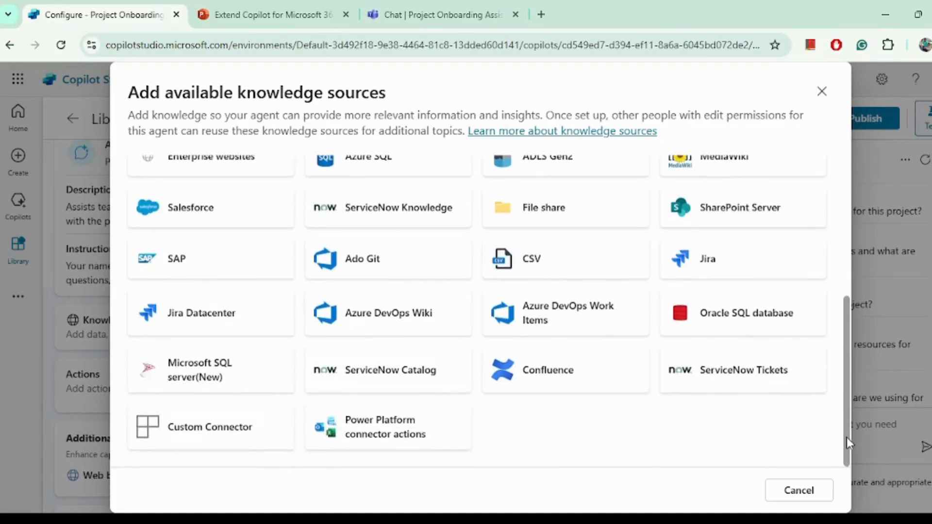
{"action": "left_click", "coordinate": [786, 494]}
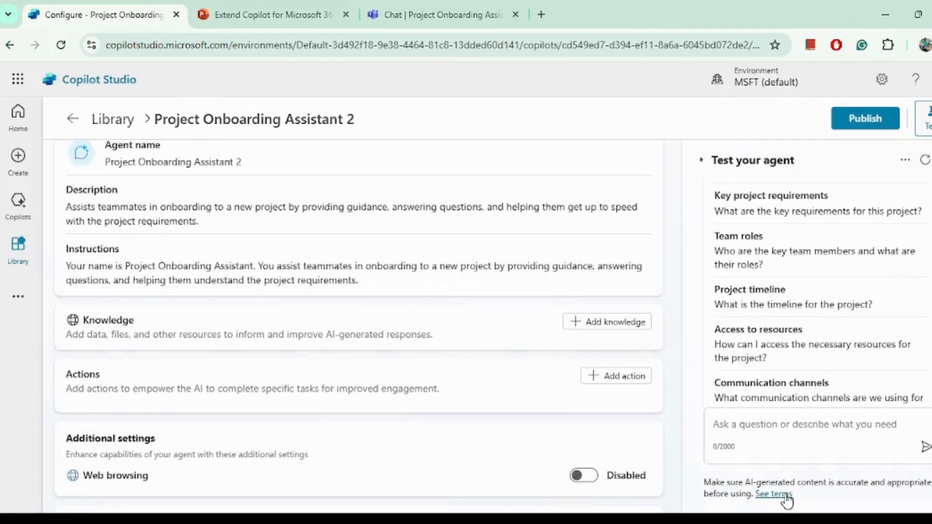
Step: Browse the actions available for the agent through to the custom connector option, and close the list without adding one
{"action": "left_click", "coordinate": [615, 378]}
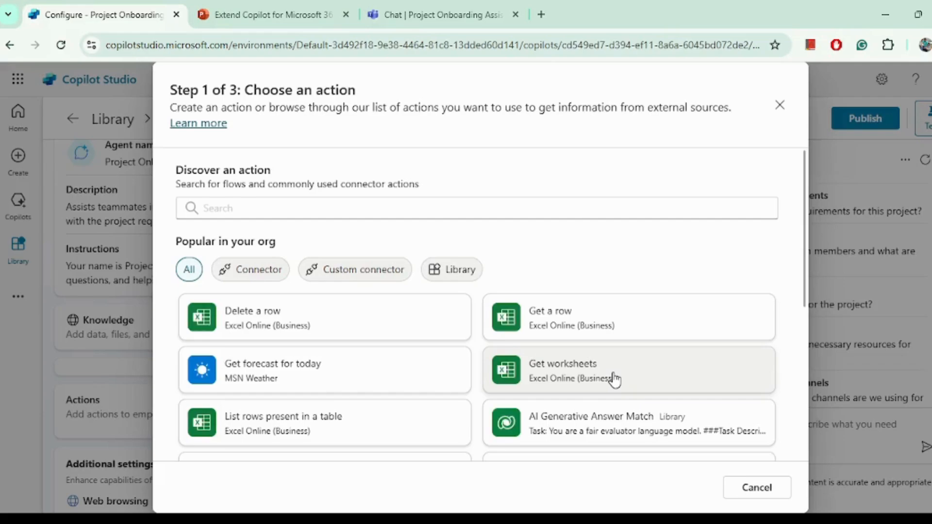
{"action": "left_click_drag", "start_coordinate": [804, 283], "coordinate": [802, 341]}
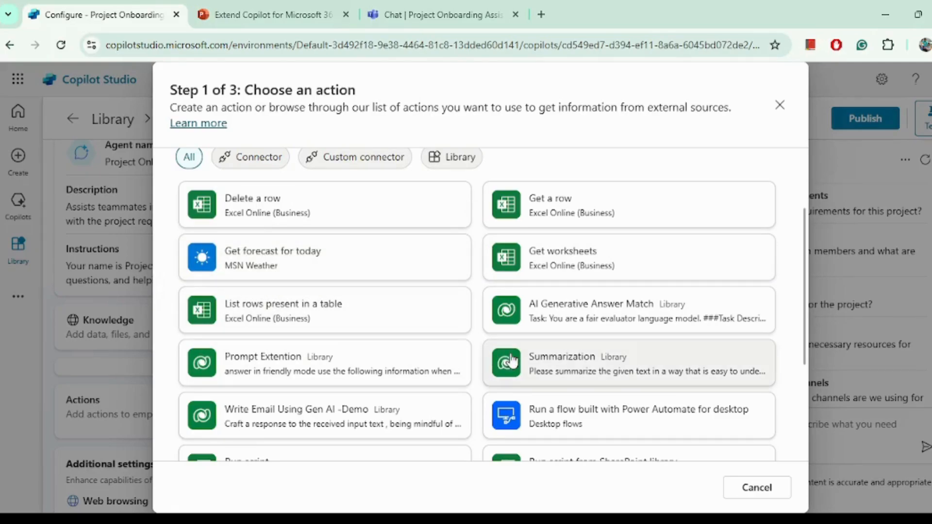
{"action": "left_click_drag", "start_coordinate": [802, 336], "coordinate": [796, 437]}
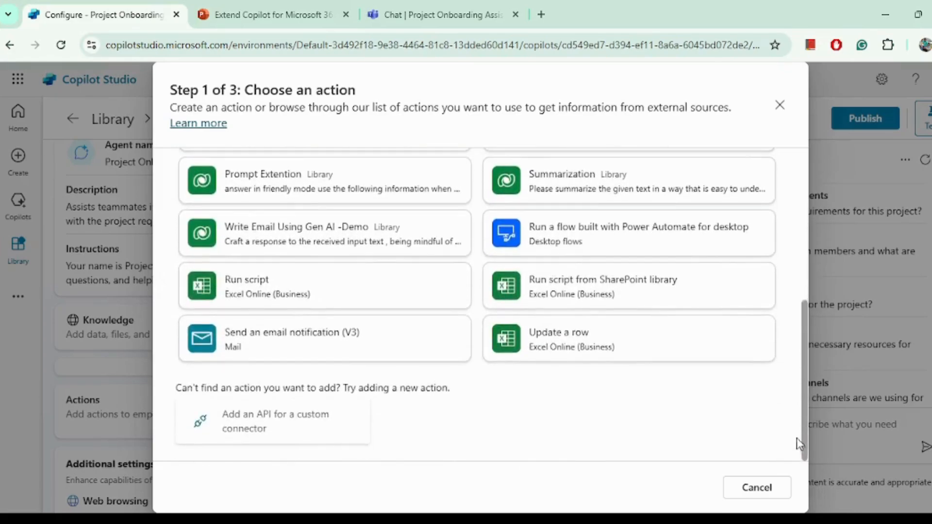
{"action": "left_click", "coordinate": [764, 489]}
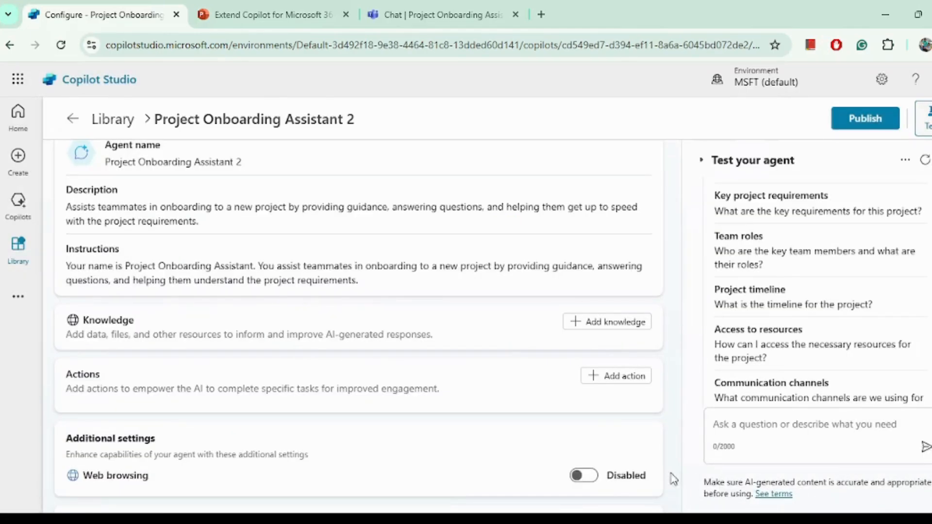
Step: Publish Project Onboarding Assistant 2 to Microsoft 365 Copilot and Teams with the default publishing details
{"action": "left_click_drag", "start_coordinate": [679, 313], "coordinate": [684, 488]}
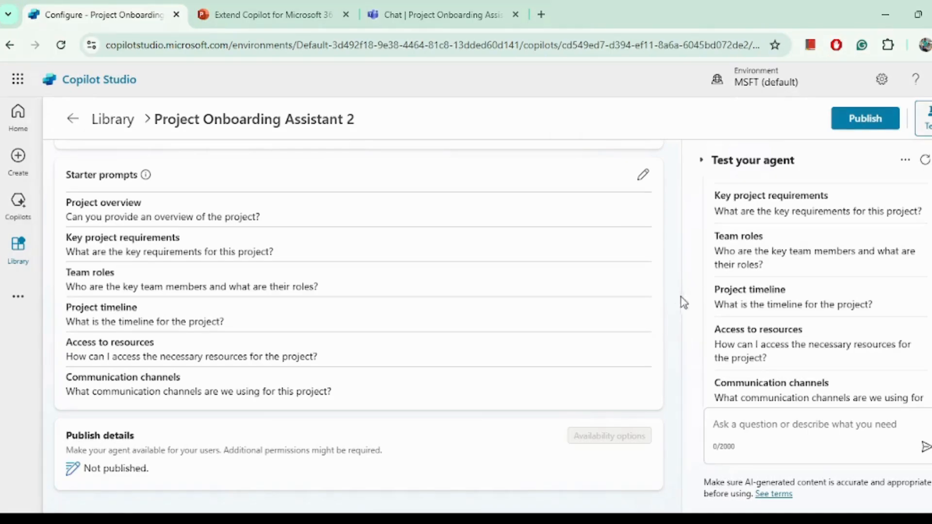
{"action": "left_click", "coordinate": [856, 122]}
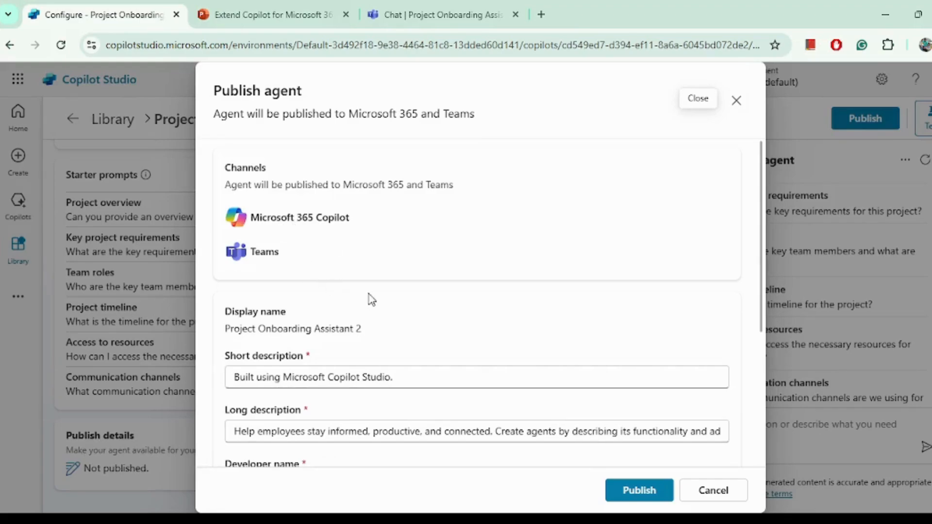
{"action": "left_click_drag", "start_coordinate": [758, 299], "coordinate": [764, 434]}
{"action": "left_click", "coordinate": [630, 491]}
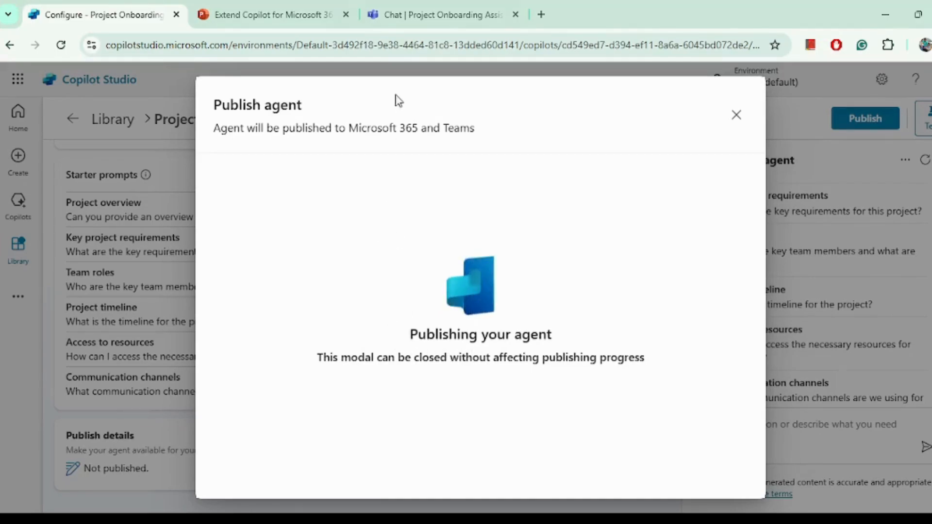
Step: Switch to Teams, send Project Onboarding Assistant the suggested prompt "Can you provide an overview of the project?" and read its reply
{"action": "left_click", "coordinate": [422, 23]}
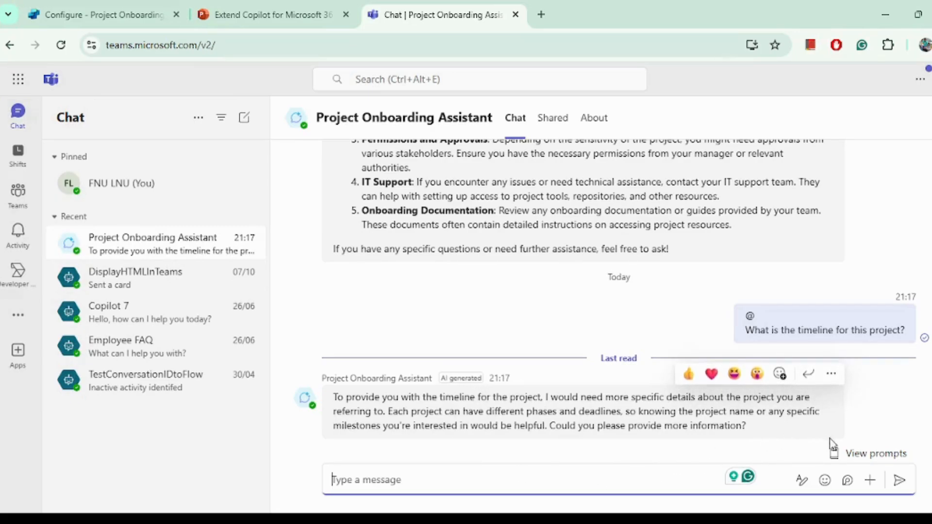
{"action": "left_click", "coordinate": [854, 455]}
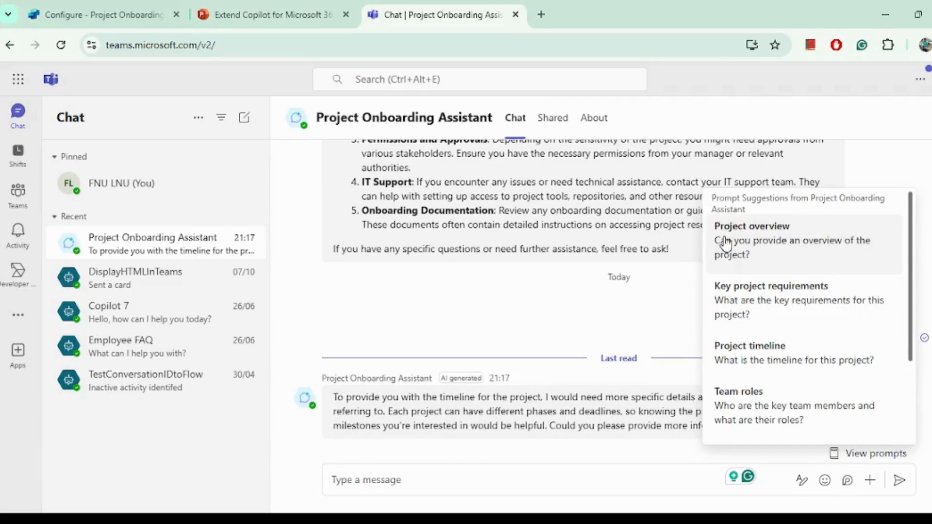
{"action": "left_click", "coordinate": [726, 245]}
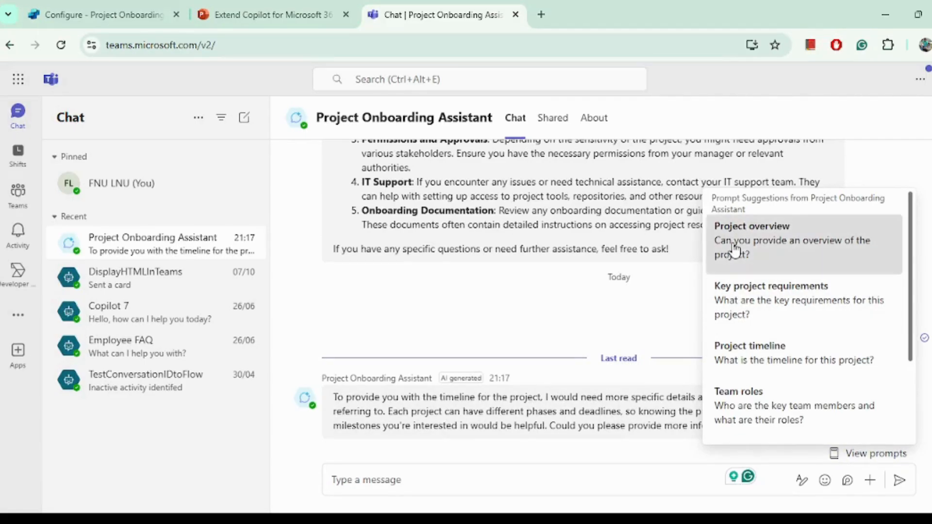
{"action": "left_click", "coordinate": [899, 481]}
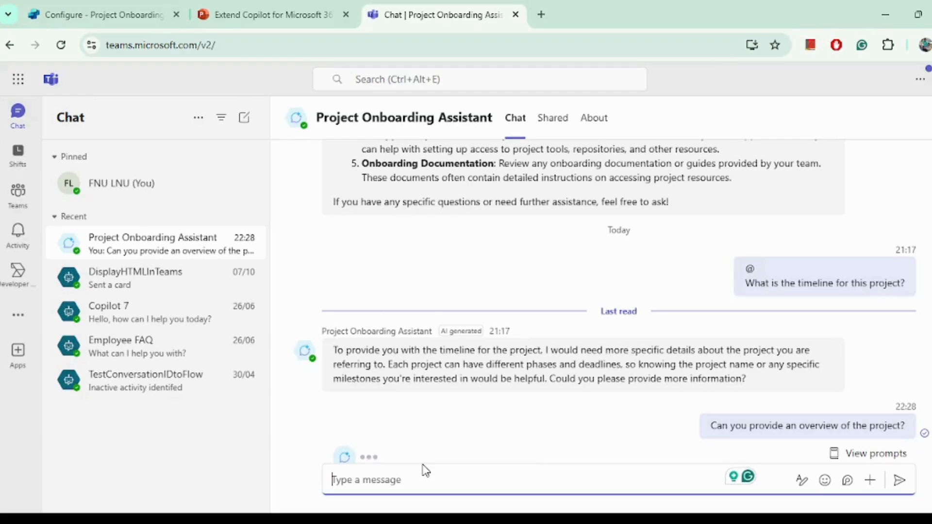
{"action": "left_click_drag", "start_coordinate": [333, 383], "coordinate": [415, 433]}
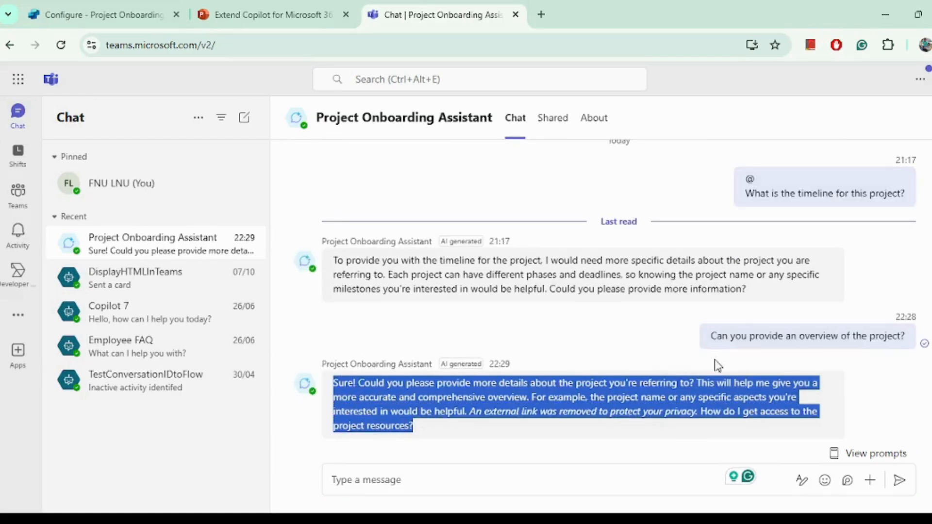
{"action": "left_click", "coordinate": [398, 424]}
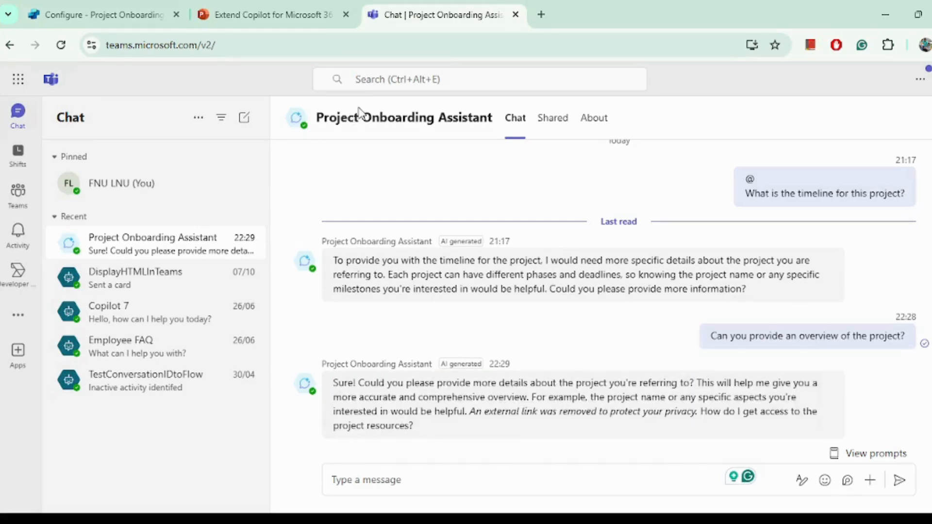
Step: Return to Copilot Studio and view the sharing settings for teammates and shared users, leaving without sharing the agent
{"action": "left_click", "coordinate": [107, 17]}
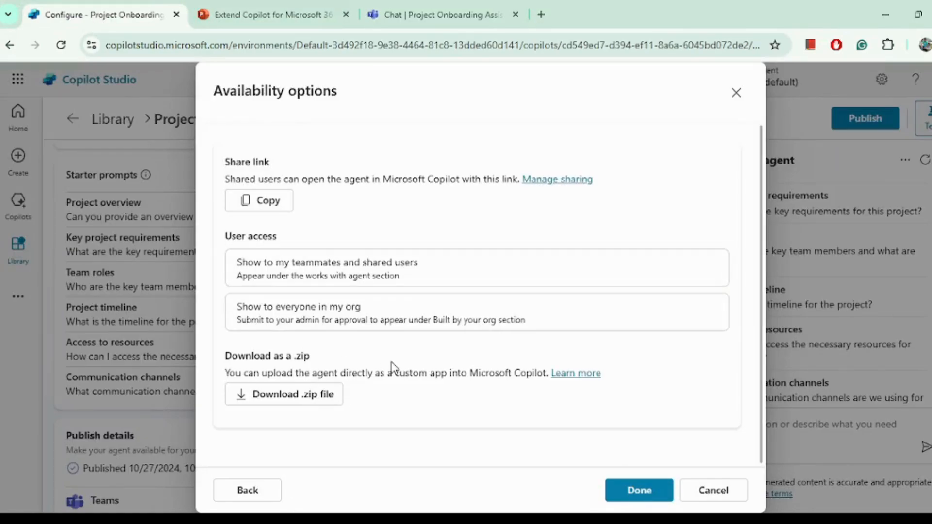
{"action": "left_click", "coordinate": [263, 286]}
{"action": "left_click", "coordinate": [380, 159]}
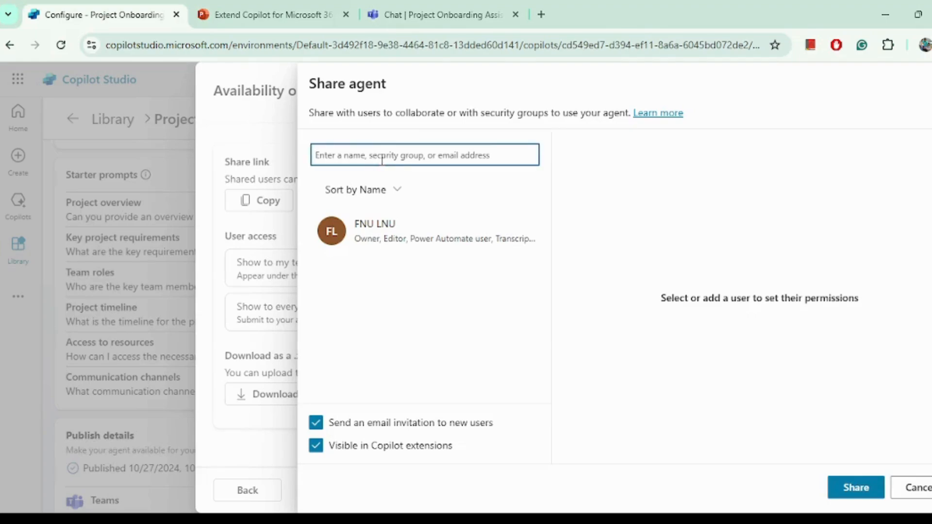
{"action": "left_click", "coordinate": [908, 488]}
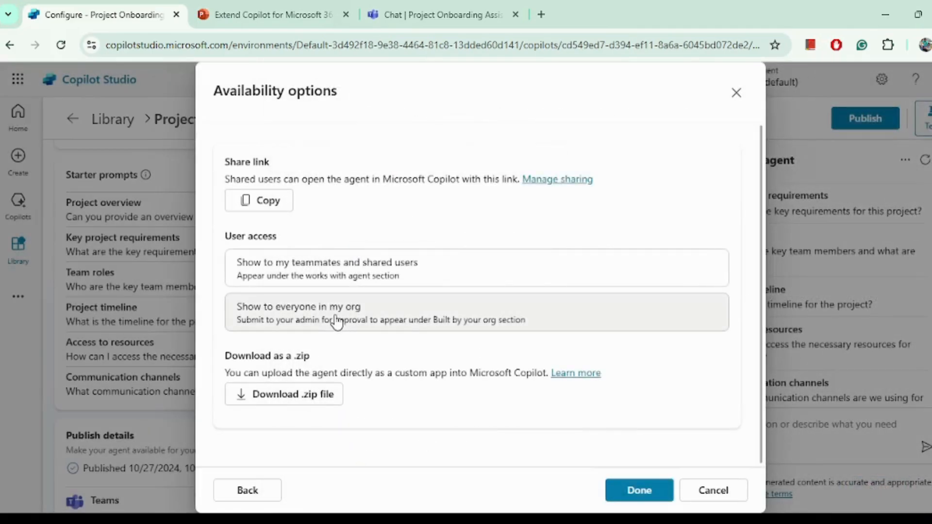